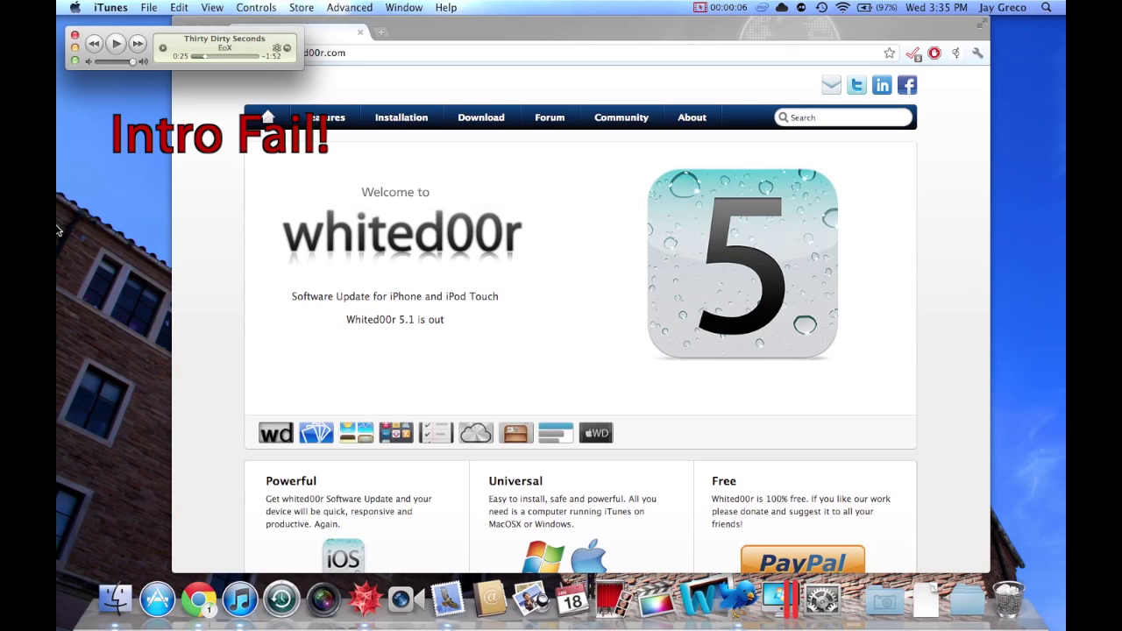
Step: Browse the whited00r feature slides from Multitasking through iCloud and Newsstand to Speed
scroll(190, 194, "down", 3)
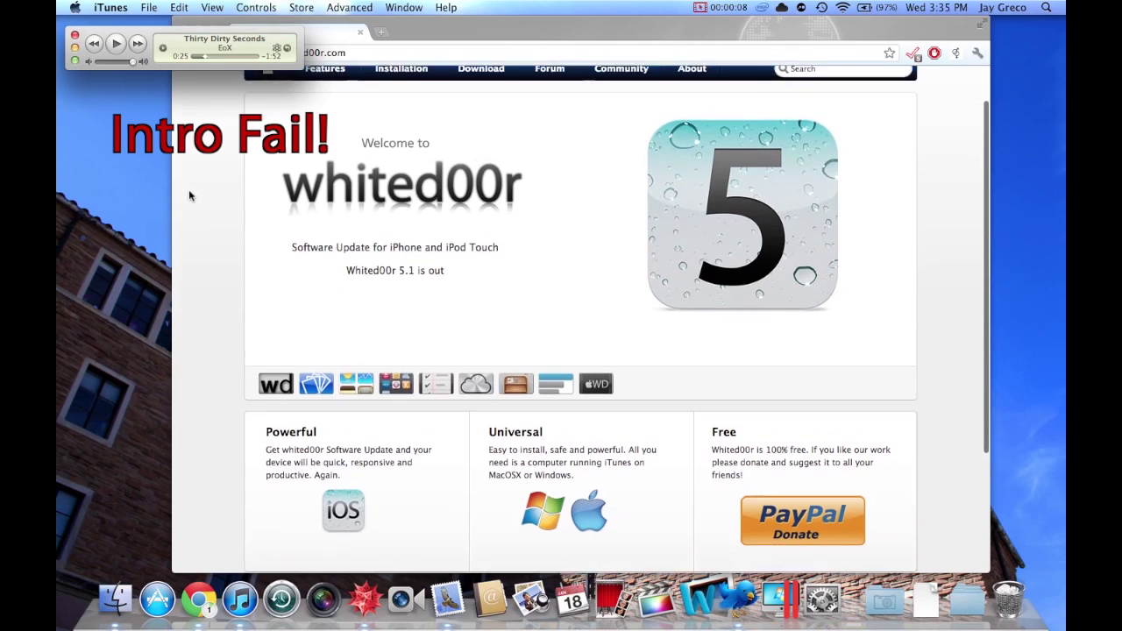
scroll(190, 194, "down", 3)
left_click(268, 325)
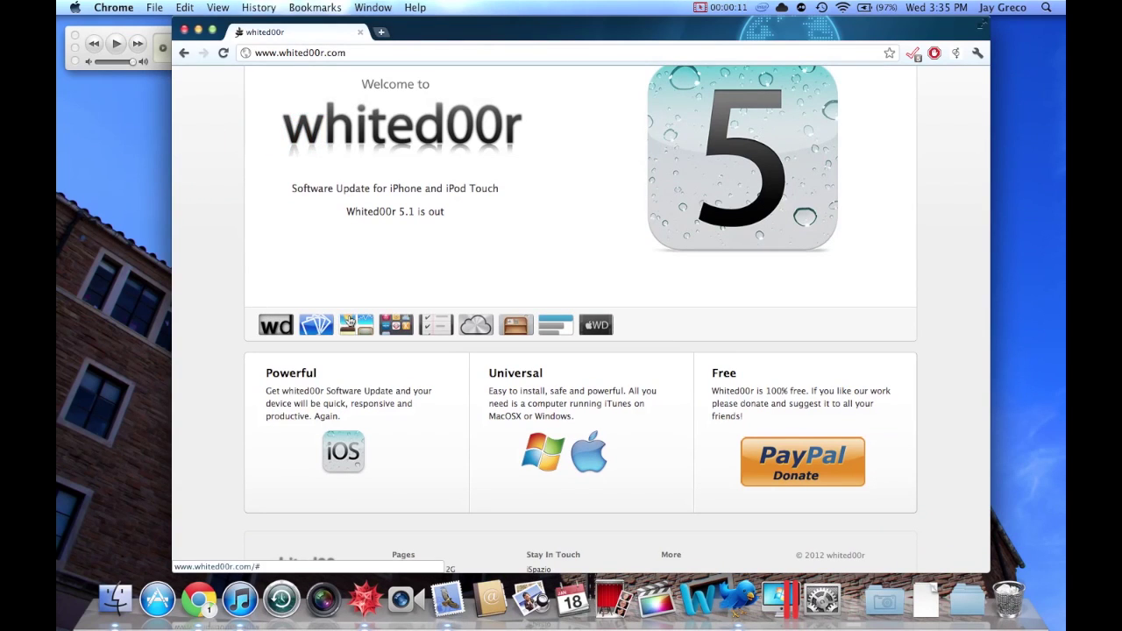
left_click(325, 336)
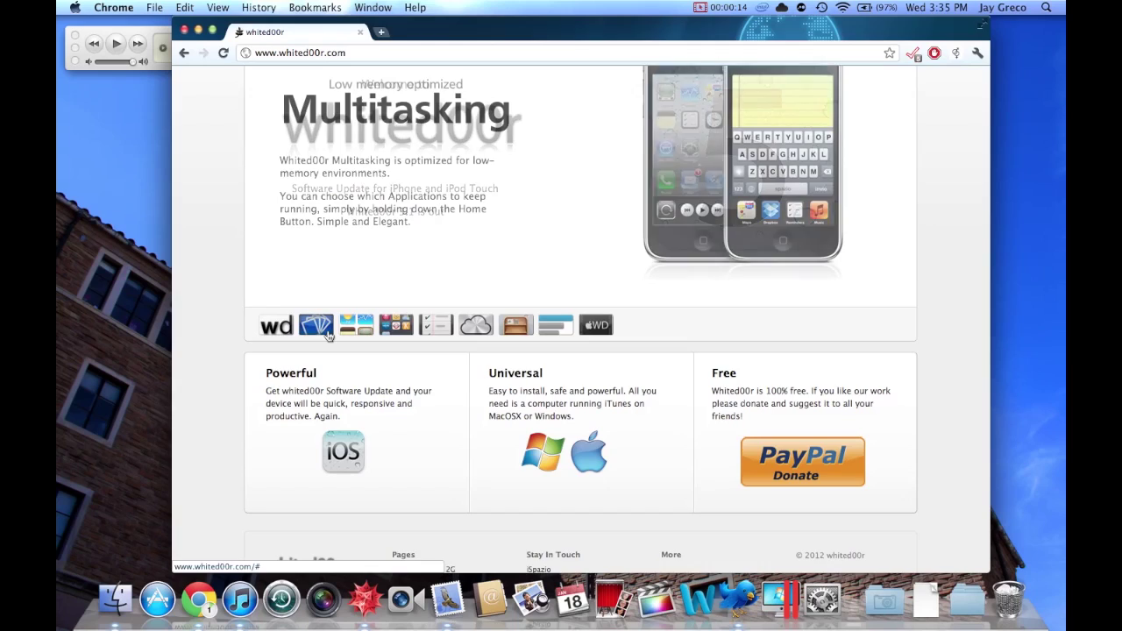
scroll(327, 336, "up", 2)
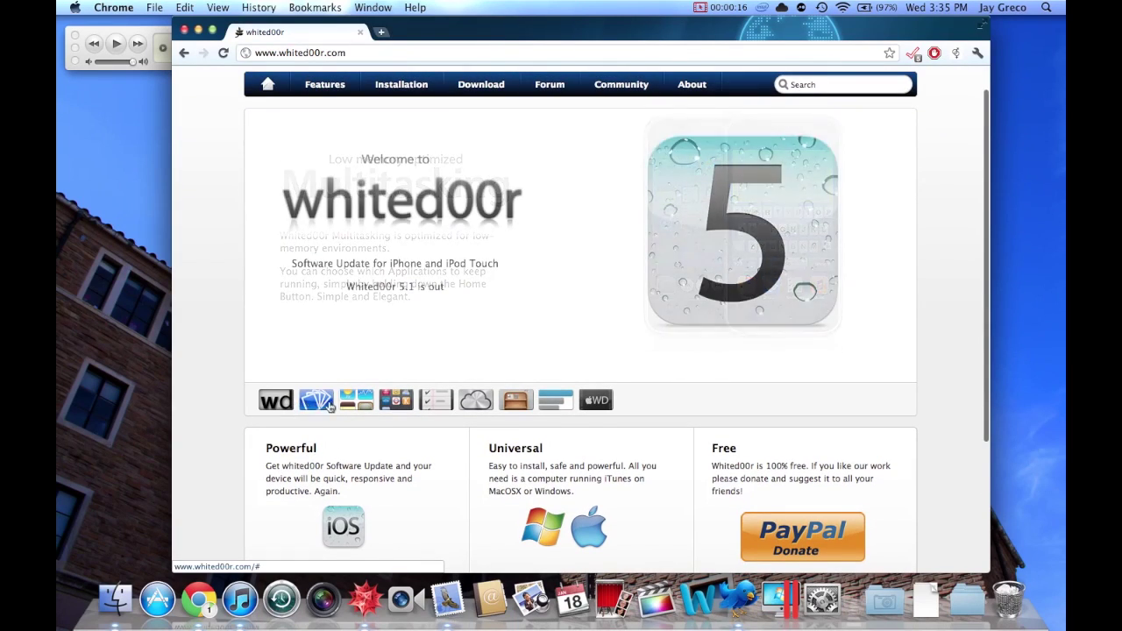
left_click(356, 401)
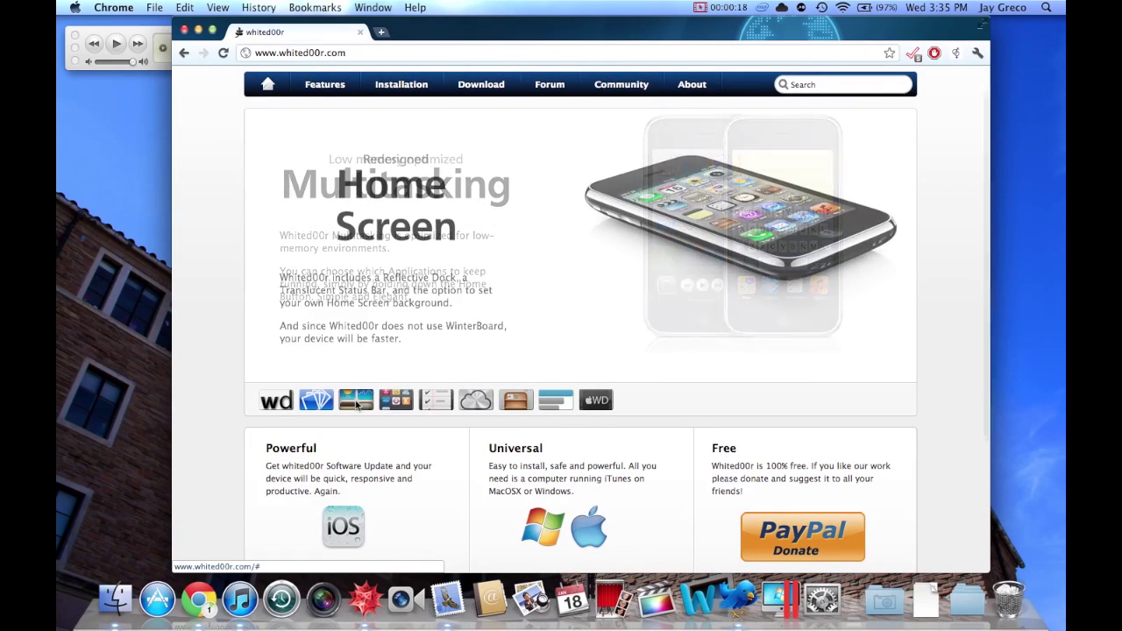
left_click(396, 399)
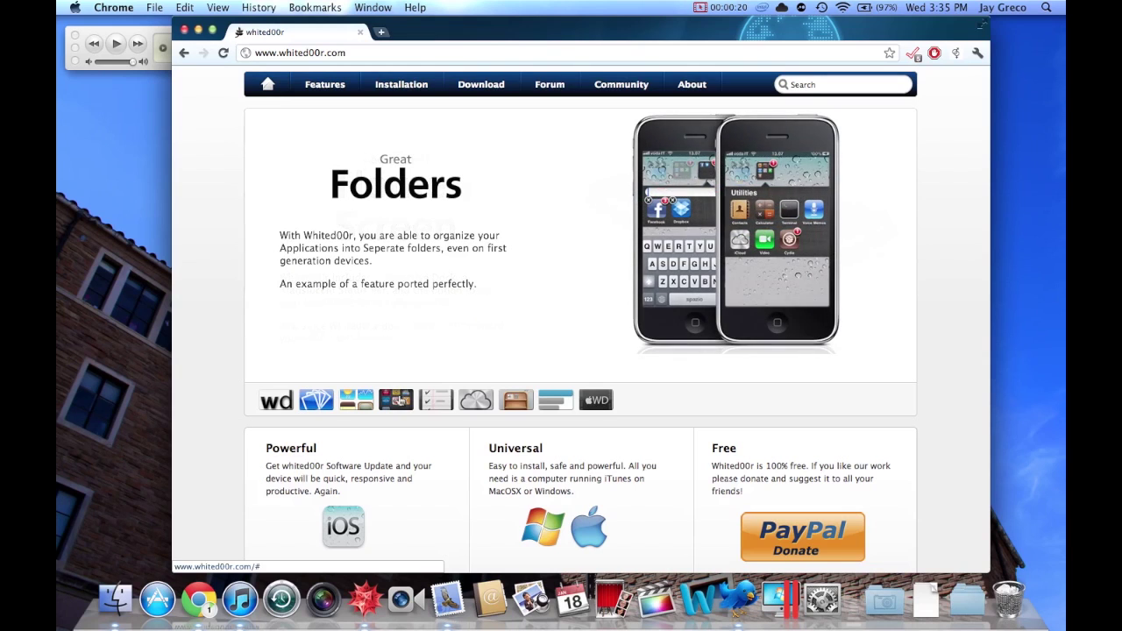
left_click(436, 399)
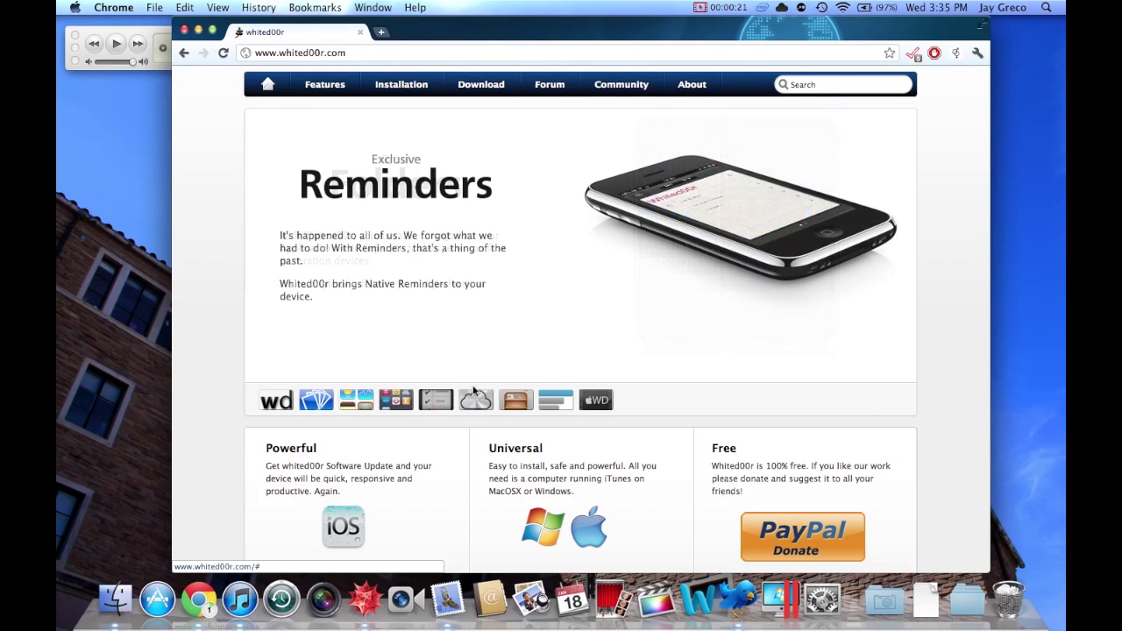
left_click(479, 399)
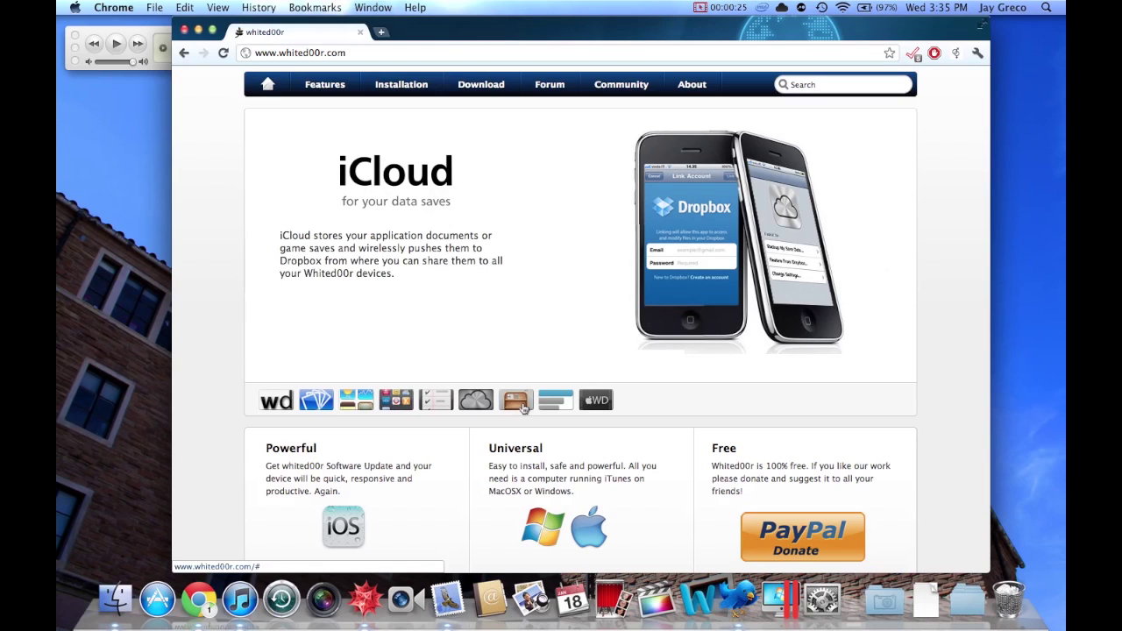
left_click(522, 407)
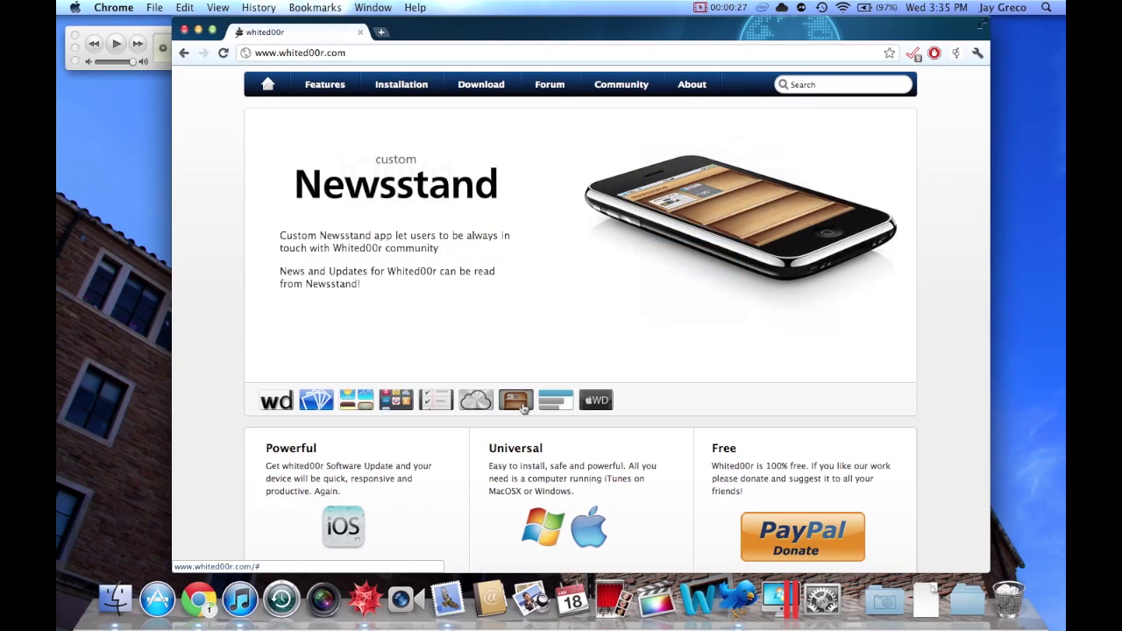
left_click(566, 405)
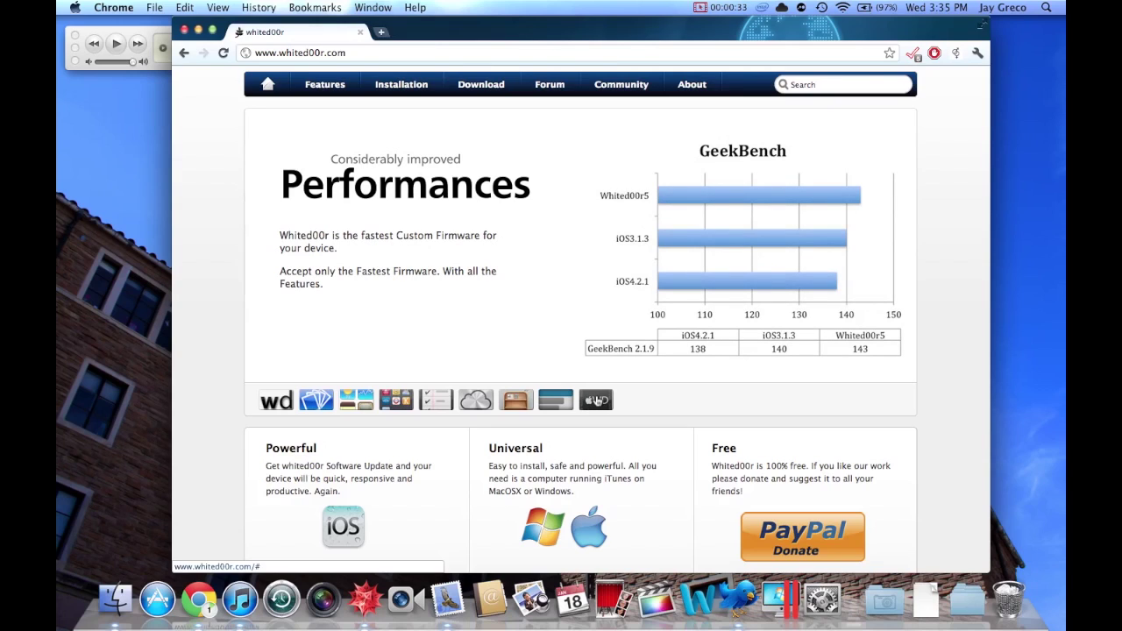
left_click(596, 400)
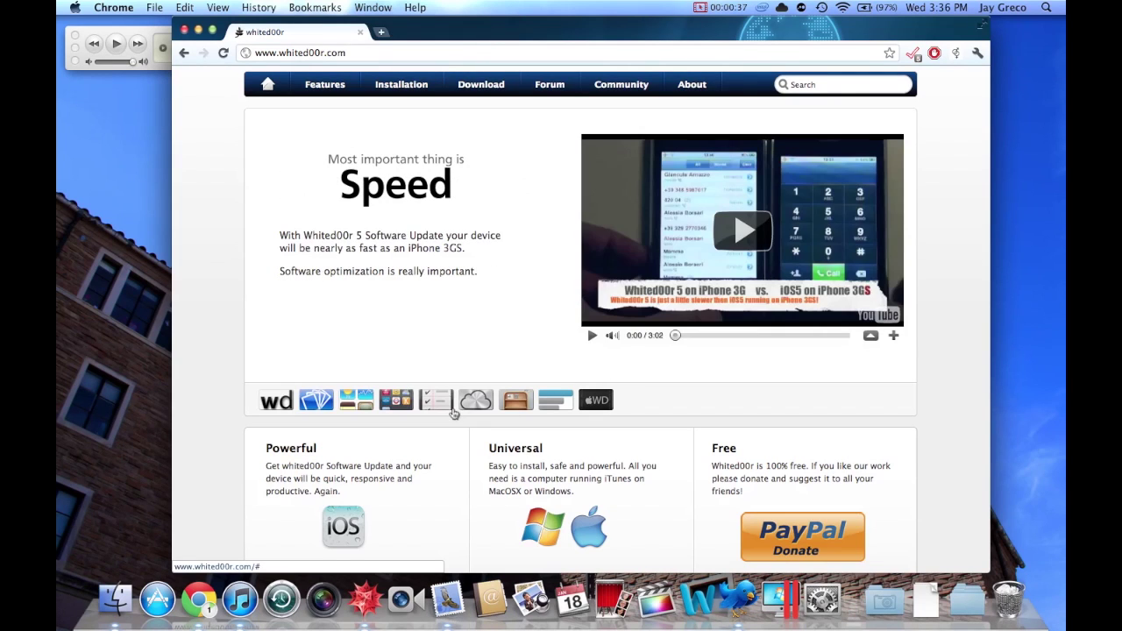
scroll(248, 326, "down", 3)
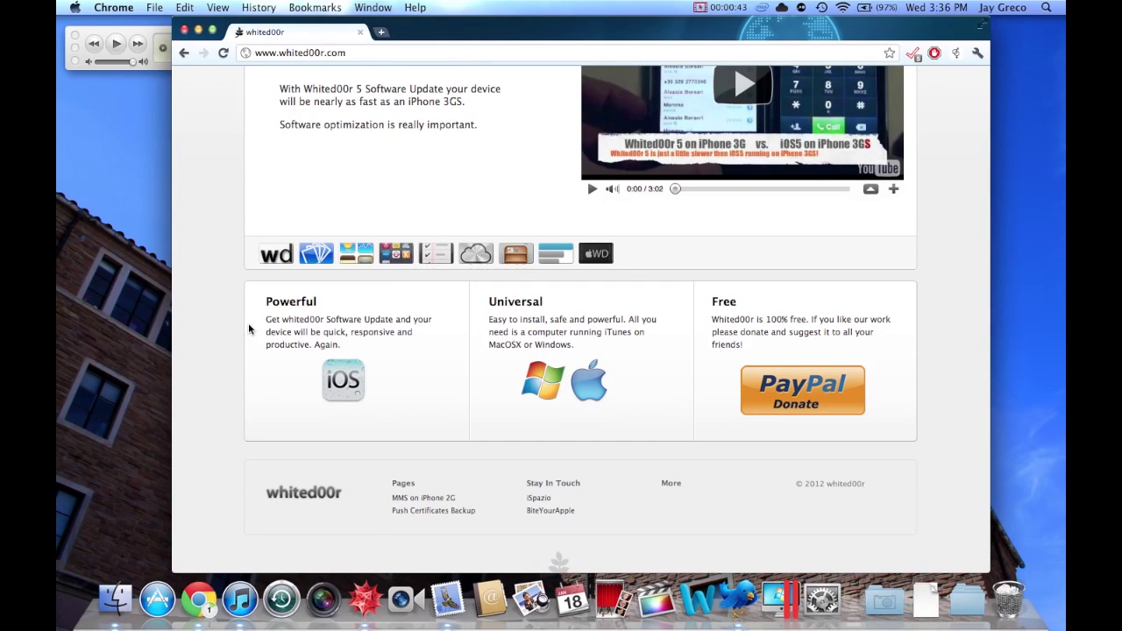
scroll(248, 329, "up", 4)
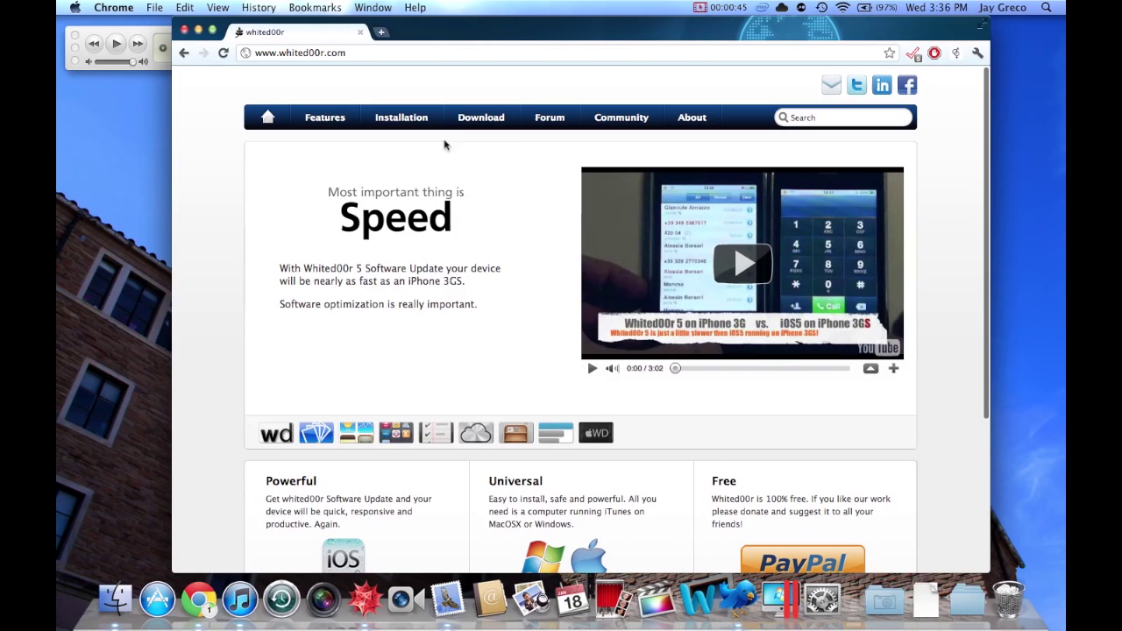
Step: Go to the whited00r download page, open iPod Touch 2G, and follow the WD5.1 link
left_click(402, 118)
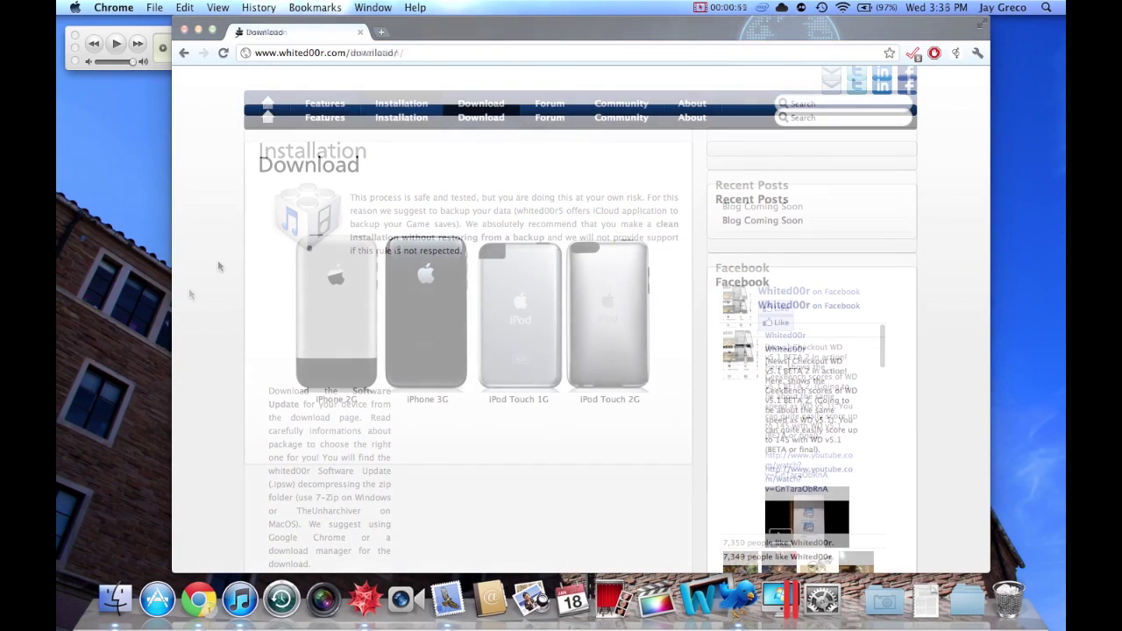
scroll(242, 323, "down", 3)
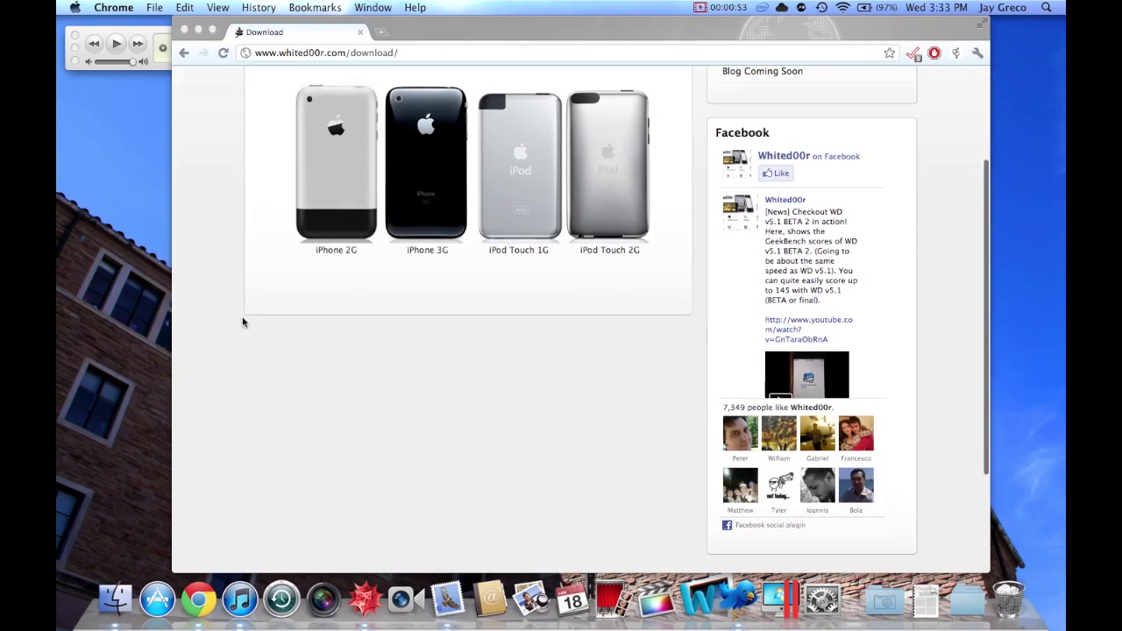
scroll(243, 320, "down", 2)
scroll(243, 318, "up", 5)
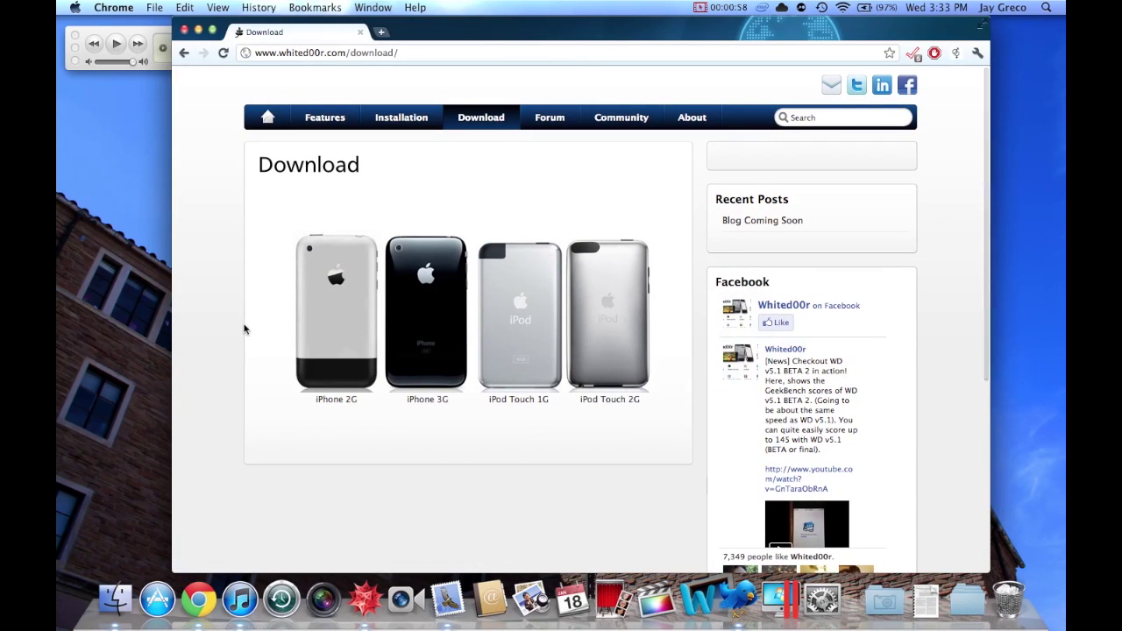
left_click(614, 294)
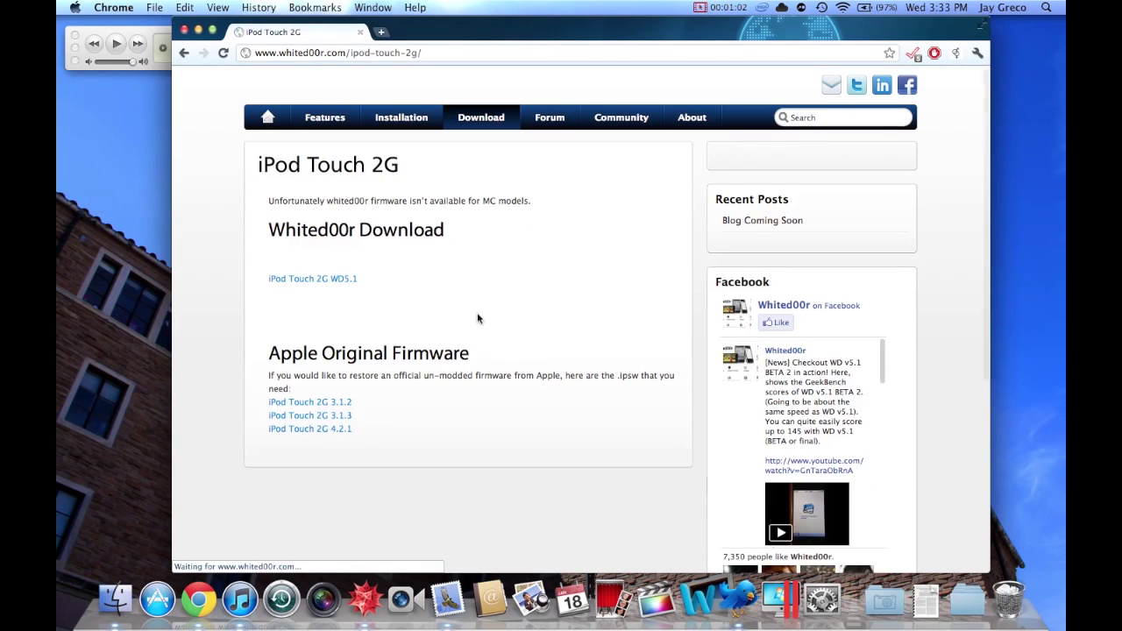
left_click(323, 279)
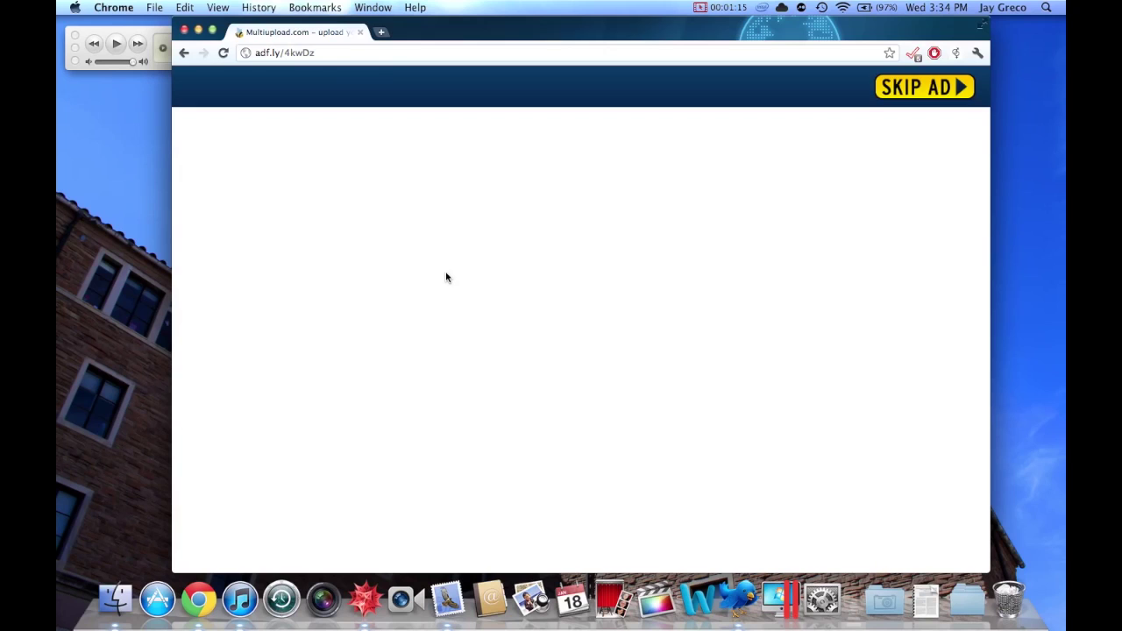
Step: Skip the adf.ly ad and start the direct download of iPod2,1_whited00r51.zip
left_click(895, 98)
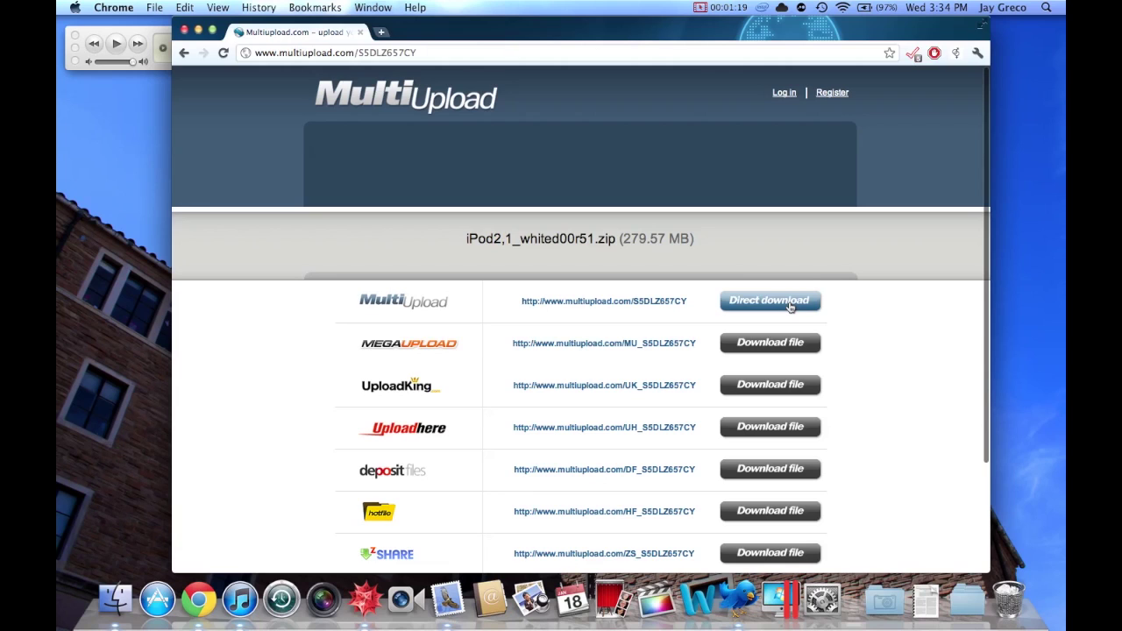
left_click(789, 302)
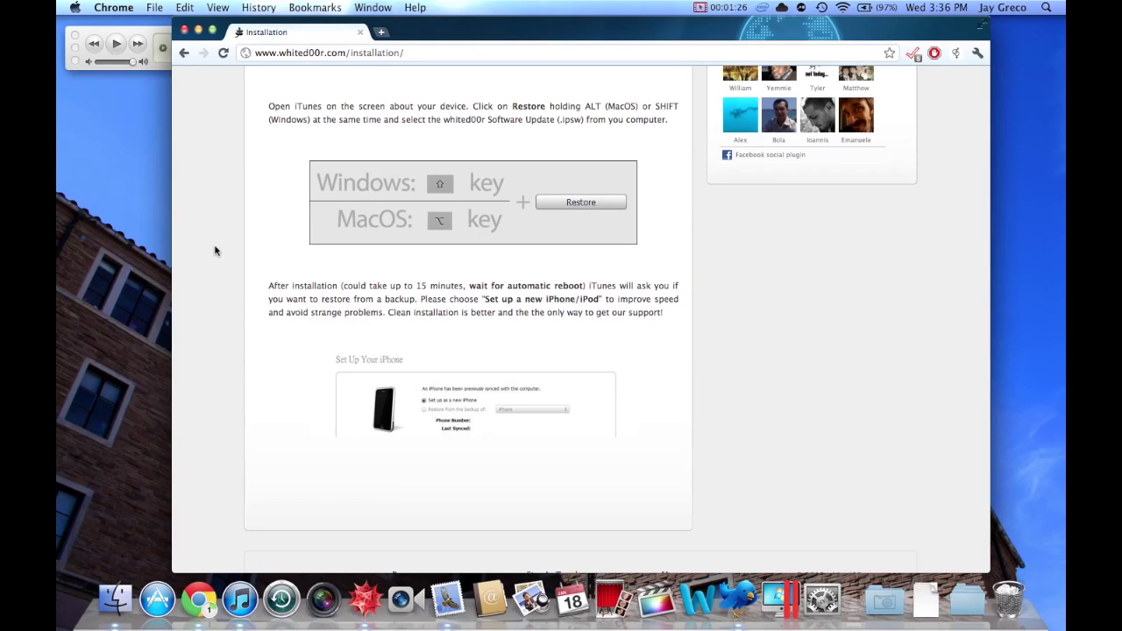
Step: Scroll to the final installation step and highlight the phrase 'Set up a new iPhone/iPod'
scroll(281, 256, "down", 1)
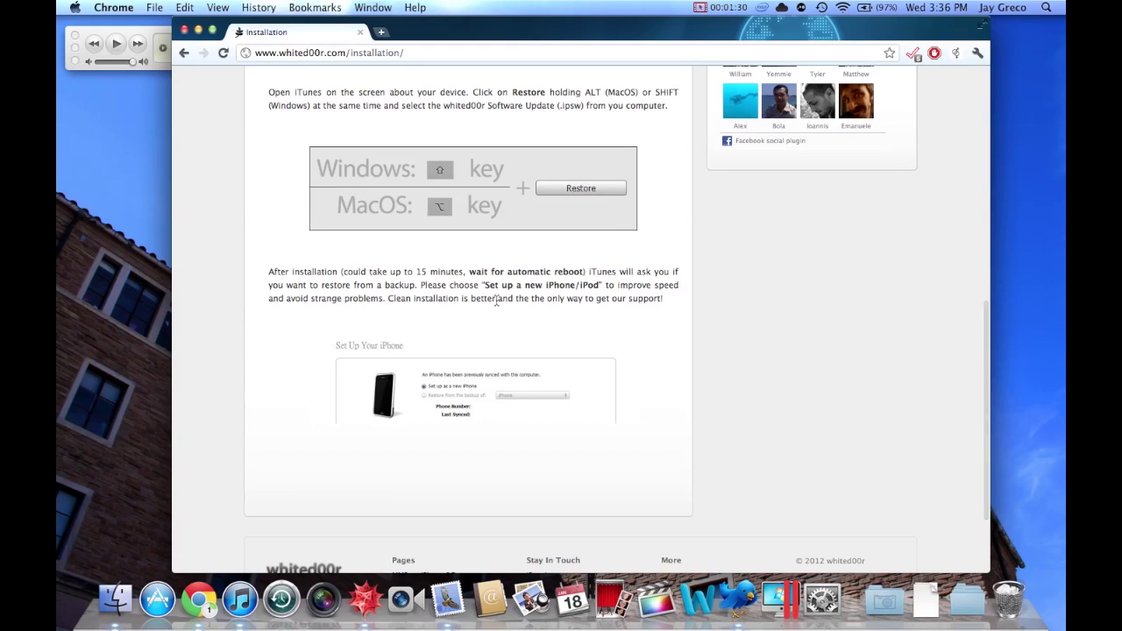
scroll(419, 288, "down", 3)
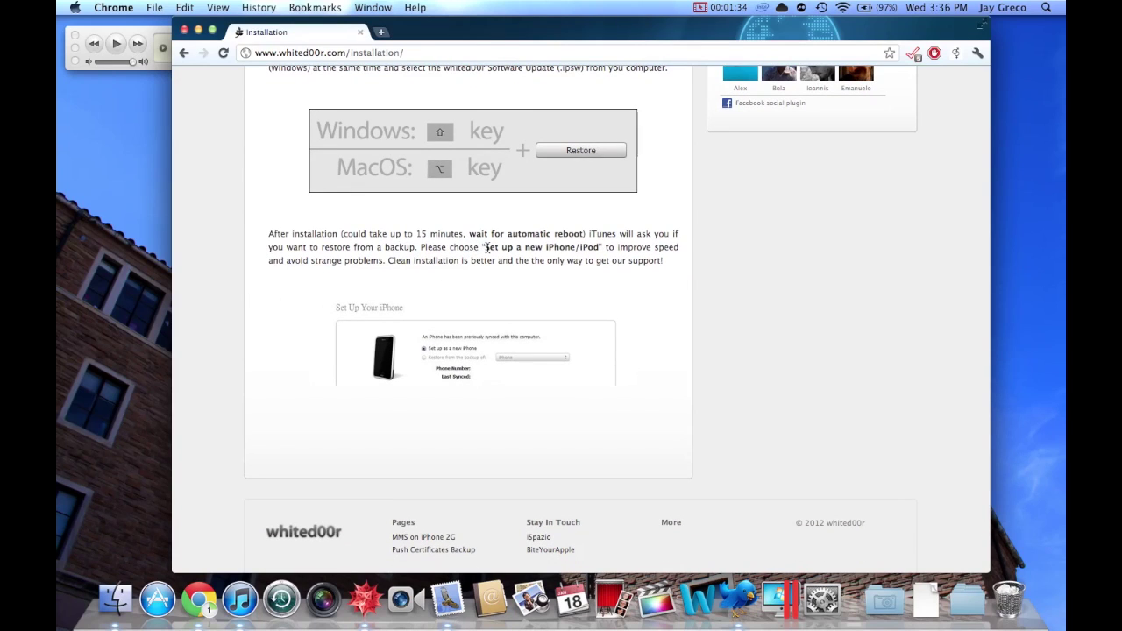
left_click_drag(486, 247, 600, 248)
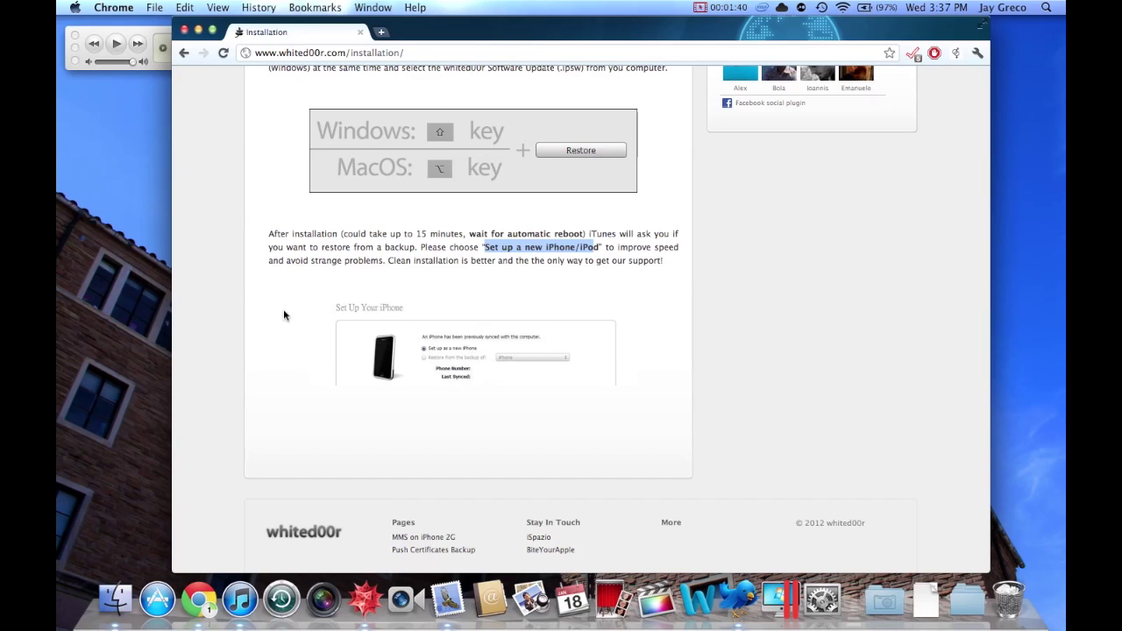
Step: Enter the captcha answer, download iPod2,1_whited00r51.zip, and close the download dialog
left_click(531, 253)
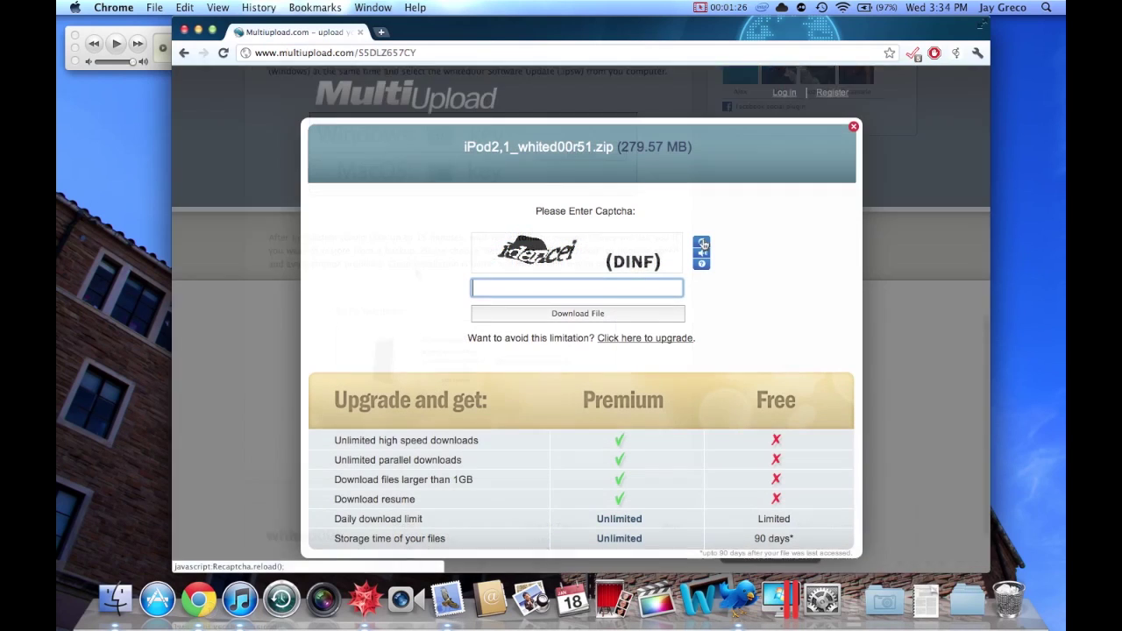
type("iden")
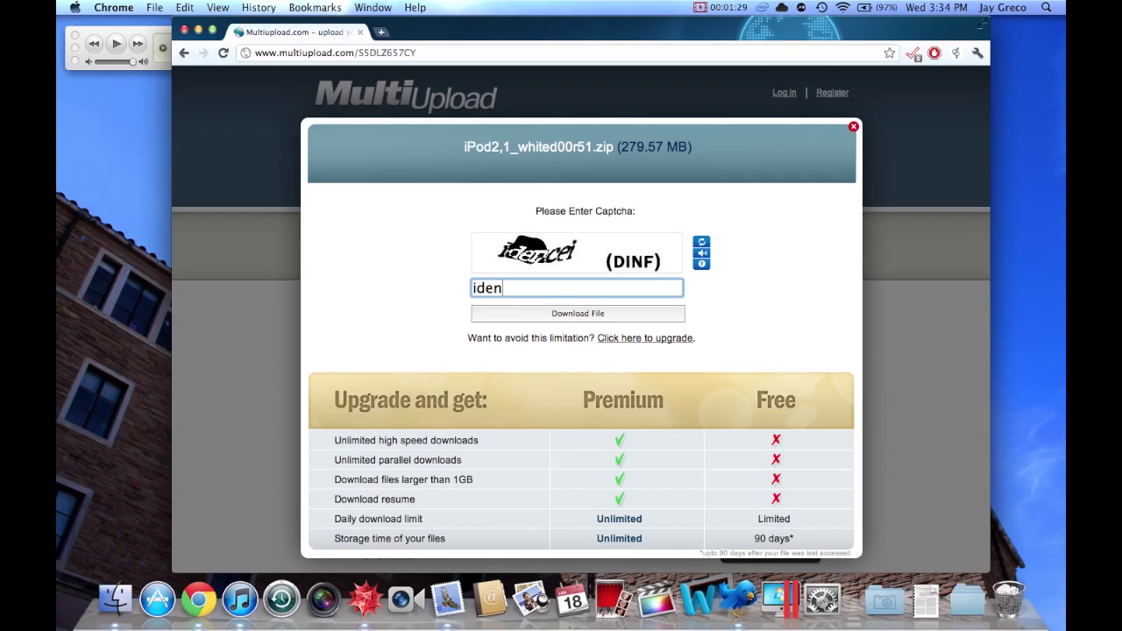
type("cei d")
left_click(595, 314)
left_click(653, 261)
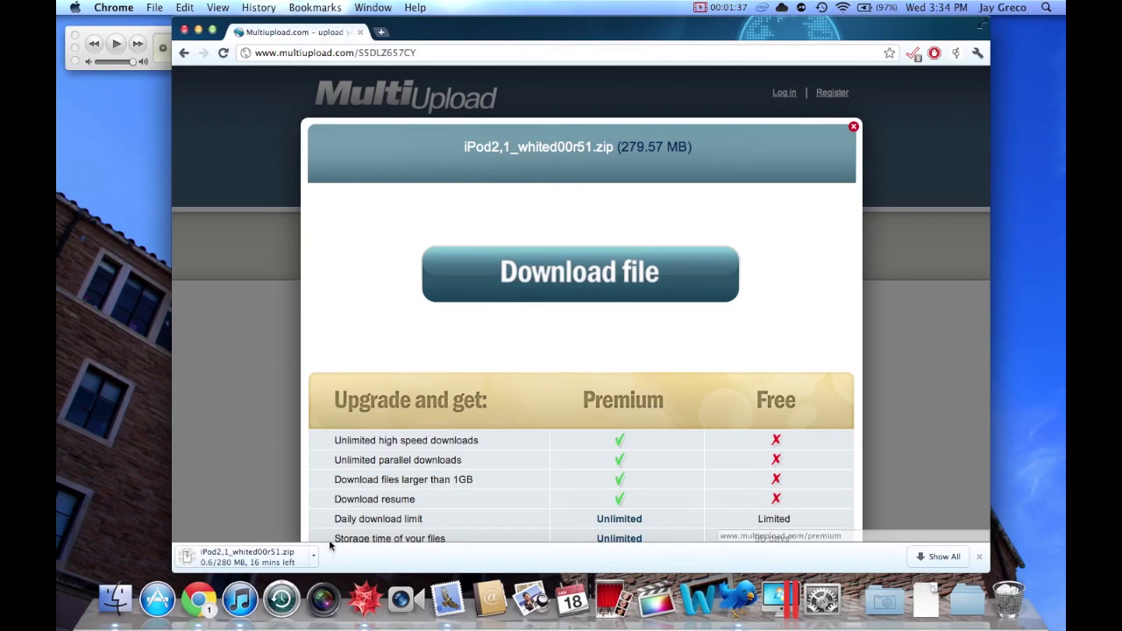
left_click(852, 127)
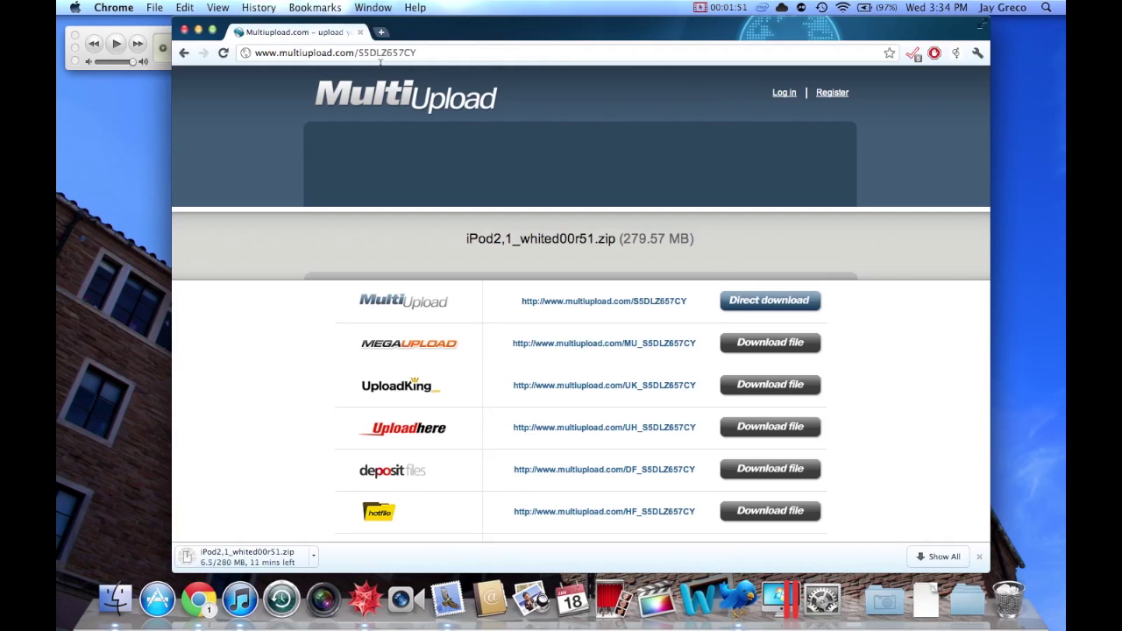
left_click(700, 7)
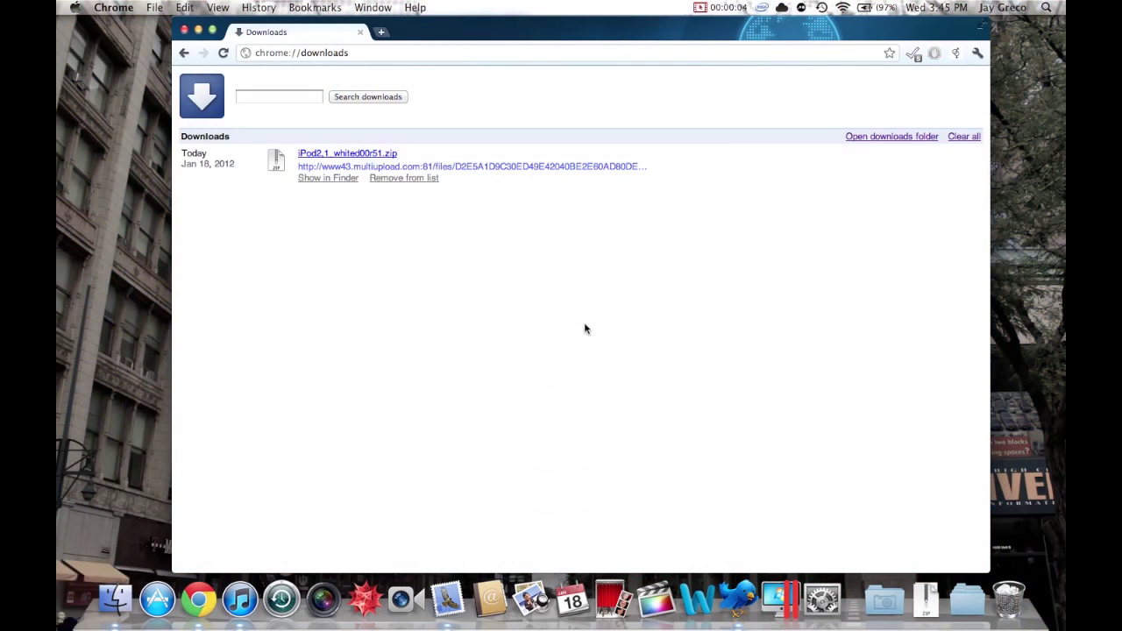
Step: Open iPod2,1_whited00r51.zip from the Dock's Downloads stack so Archive Utility extracts it
left_click(923, 595)
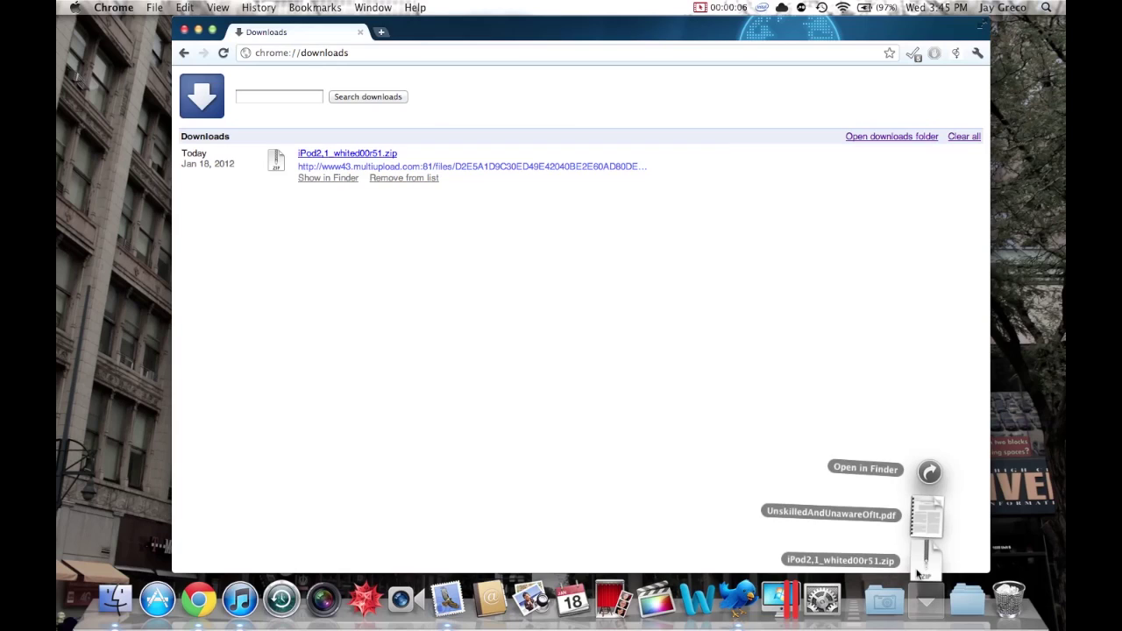
left_click(921, 562)
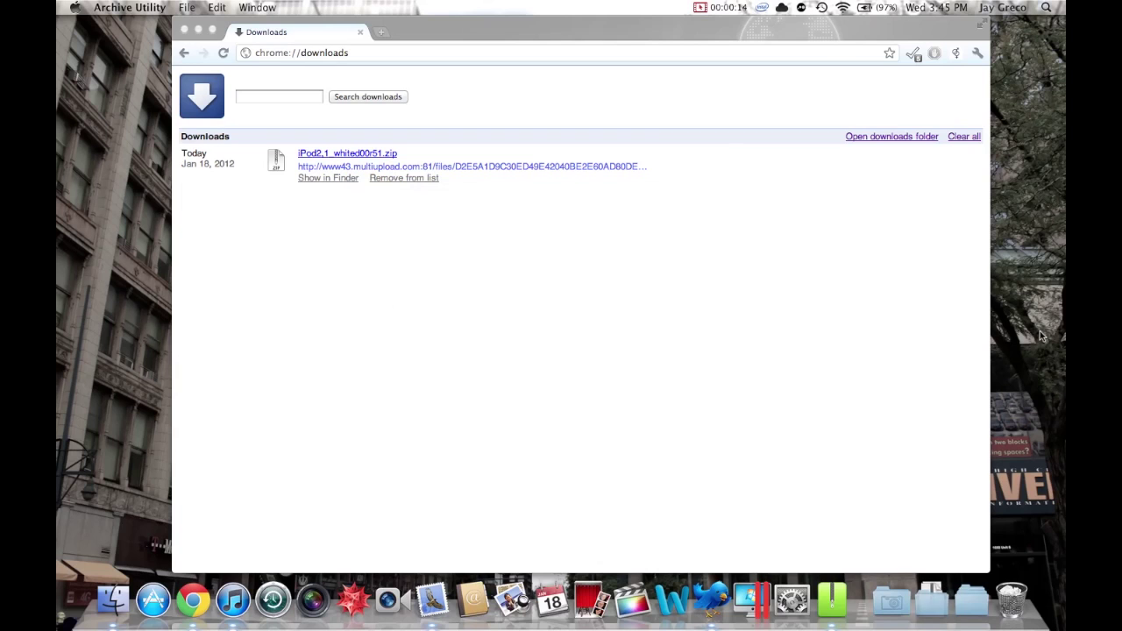
Step: Open the extracted iPod2,1_whited00r51 folder from the Downloads stack and select the .ipsw file
left_click(930, 614)
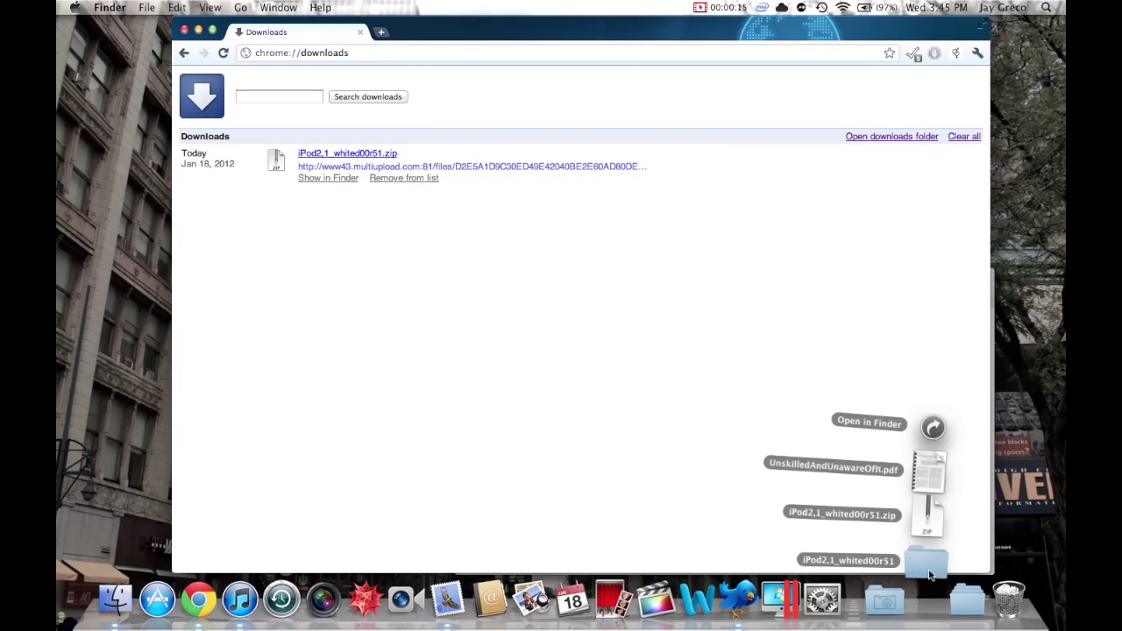
left_click(927, 563)
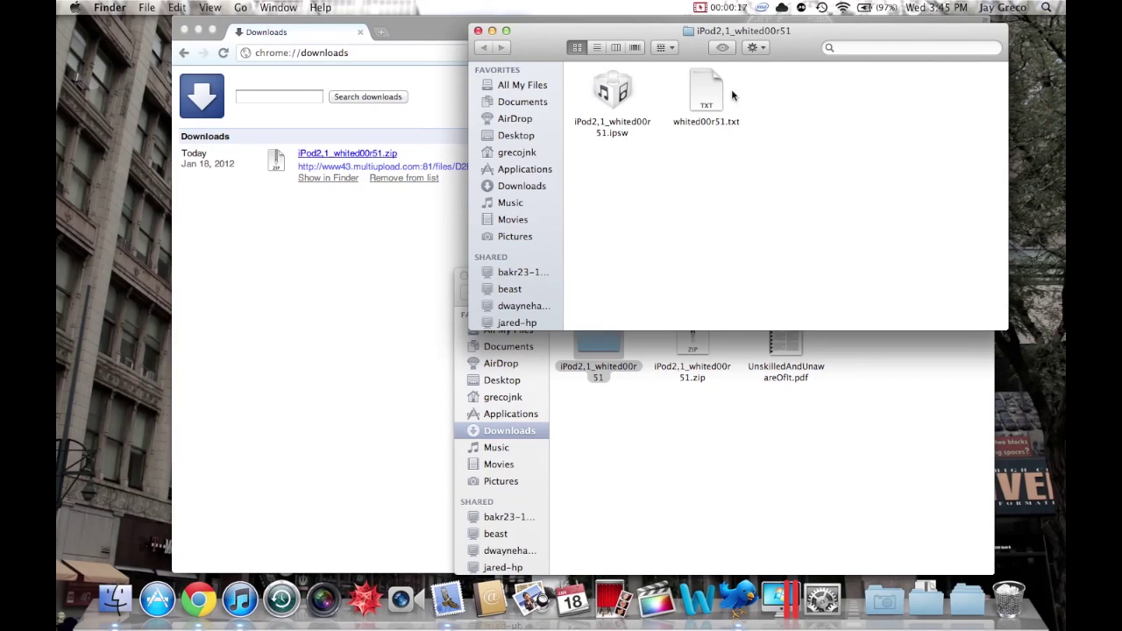
left_click_drag(673, 34, 666, 124)
key("Right")
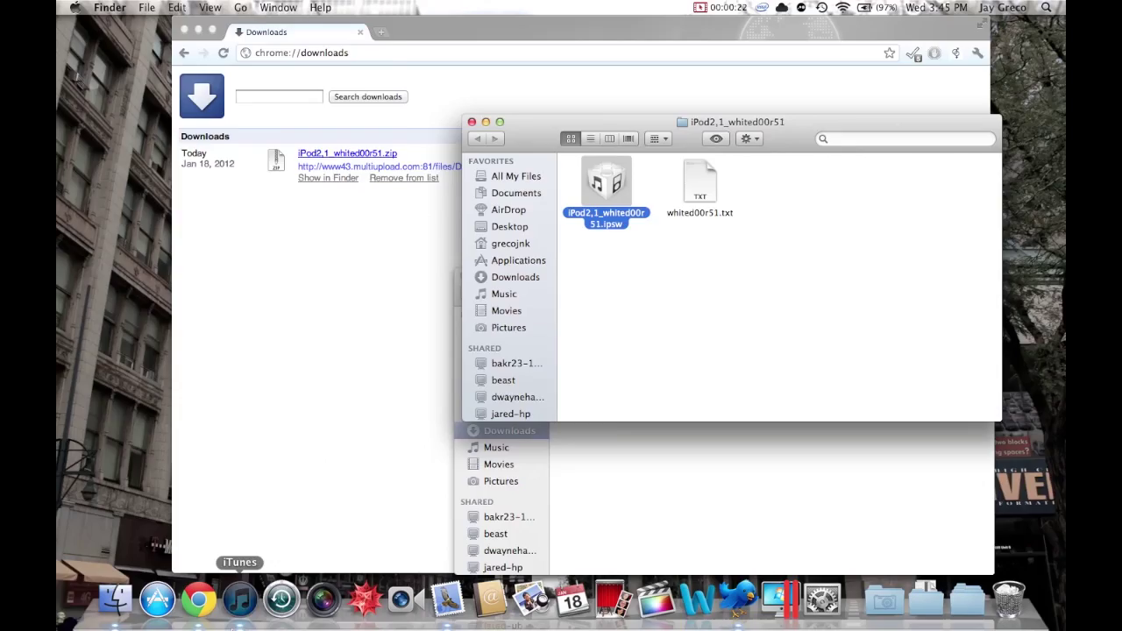
Step: Return from iTunes to the Finder windows, reposition the folder window, and bring Downloads forward
left_click(239, 599, "alt")
key("ctrl+Left")
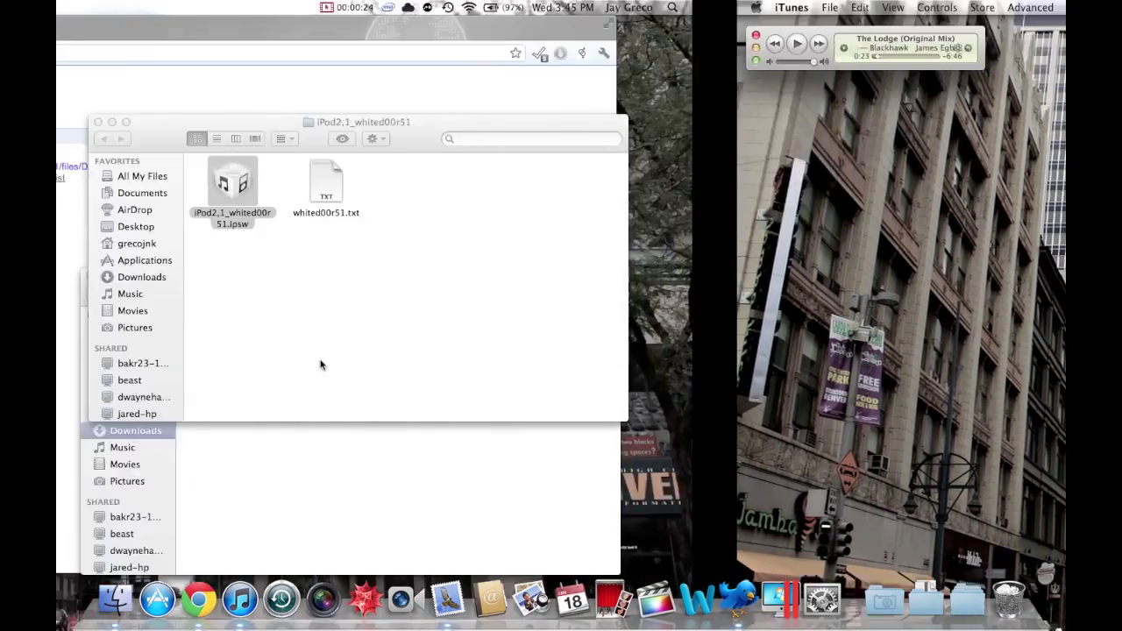
left_click_drag(614, 120, 517, 164)
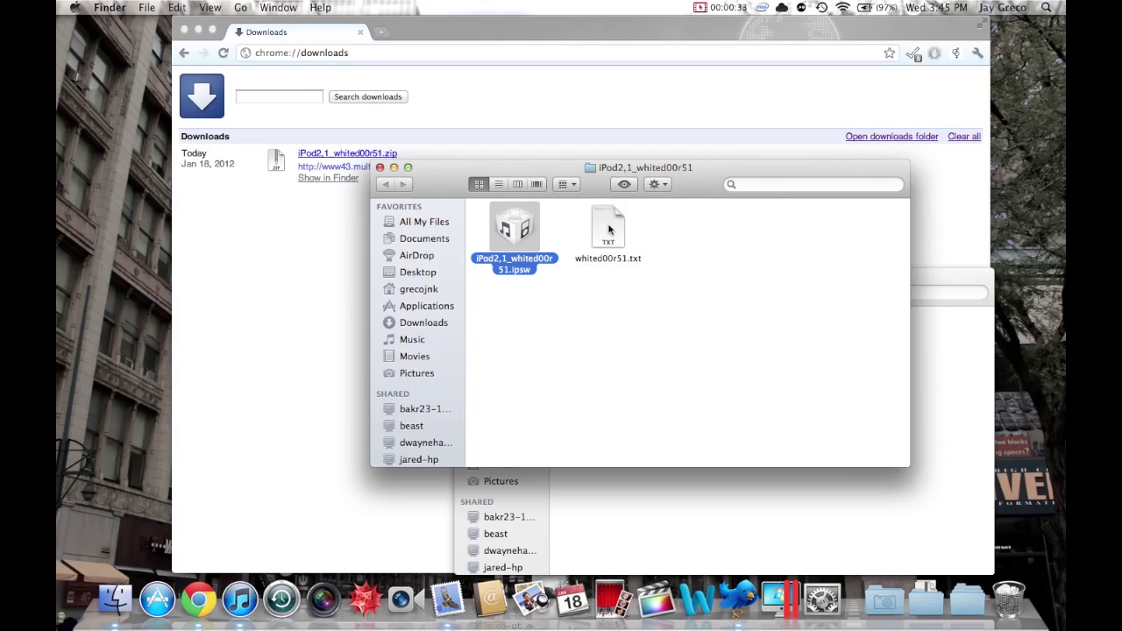
left_click(559, 326)
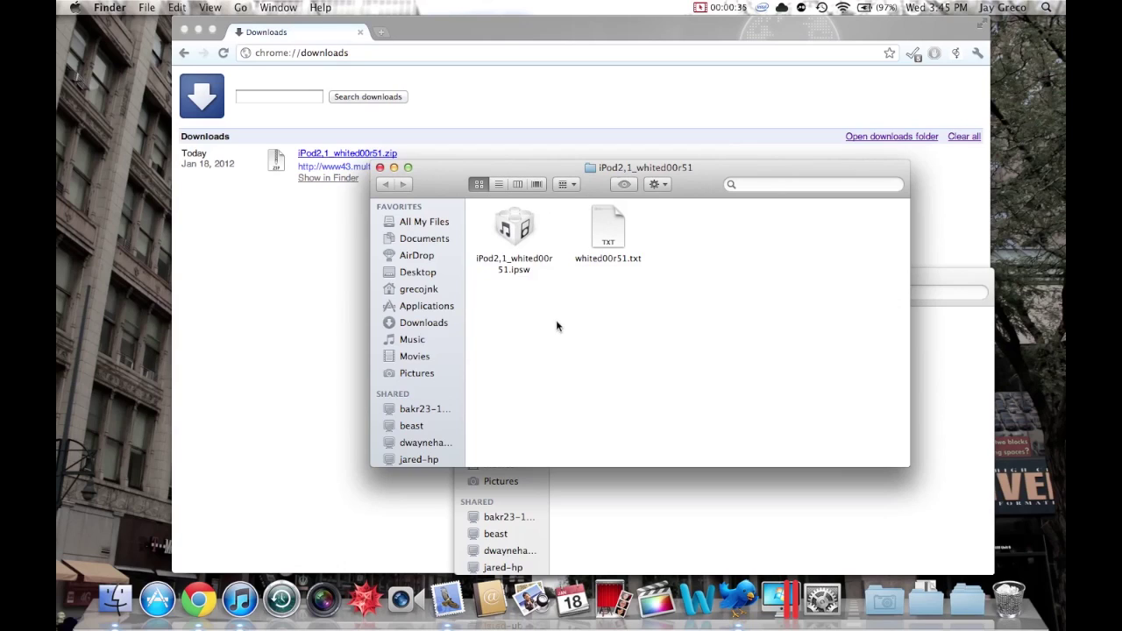
left_click(531, 230)
left_click(527, 309)
left_click_drag(455, 182, 412, 119)
left_click(610, 420)
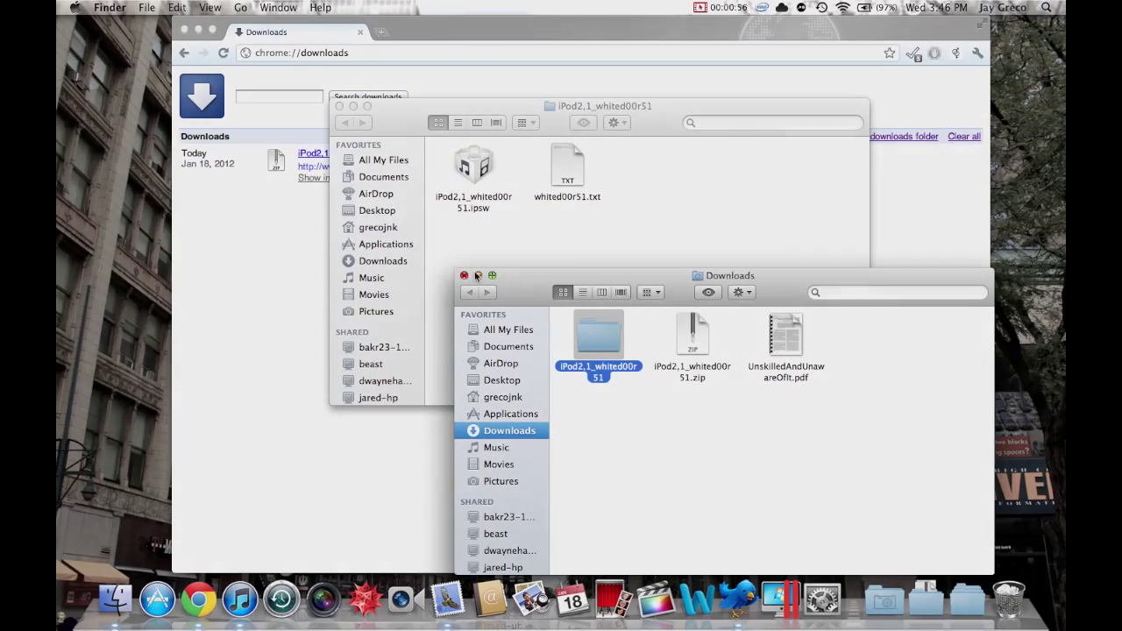